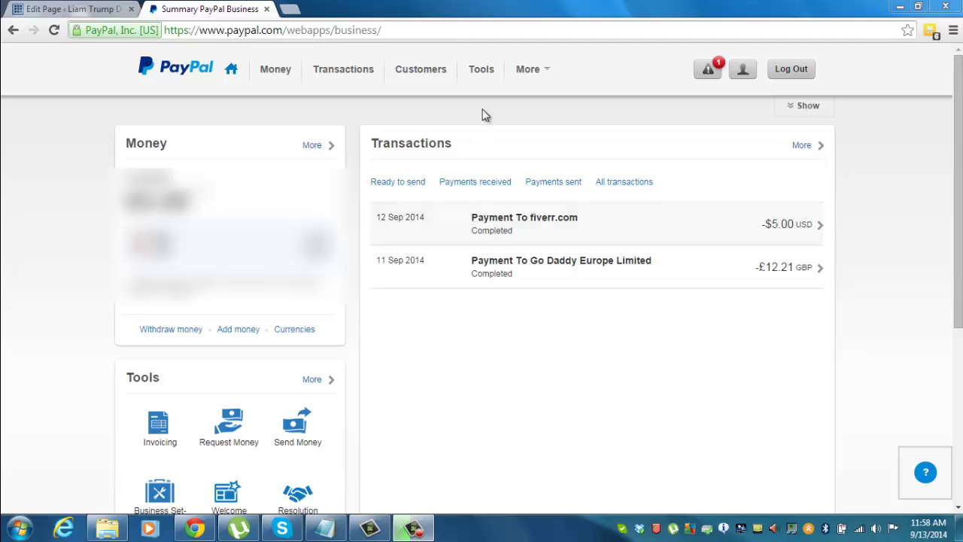
Navigate through Tools and Payment Buttons to the My Saved Buttons list.
left_click(484, 71)
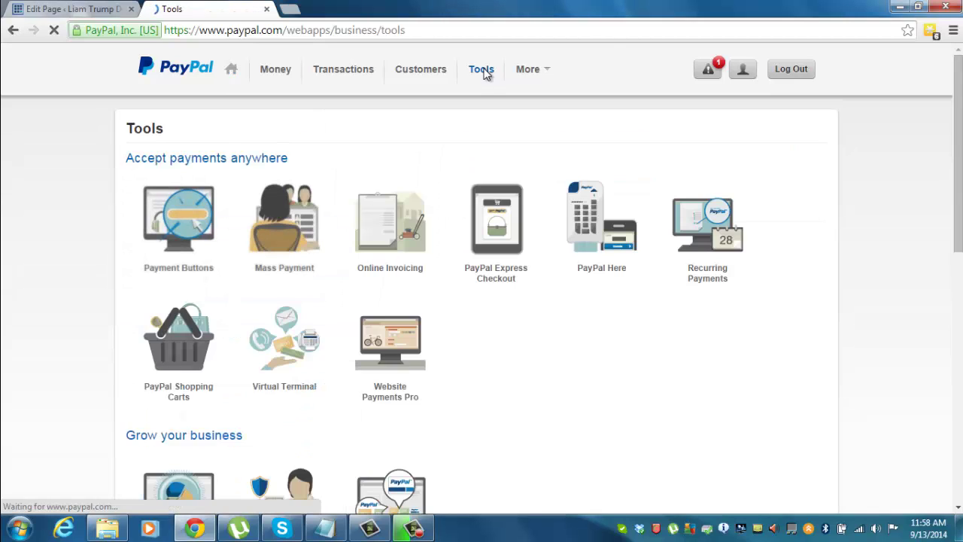
left_click(177, 228)
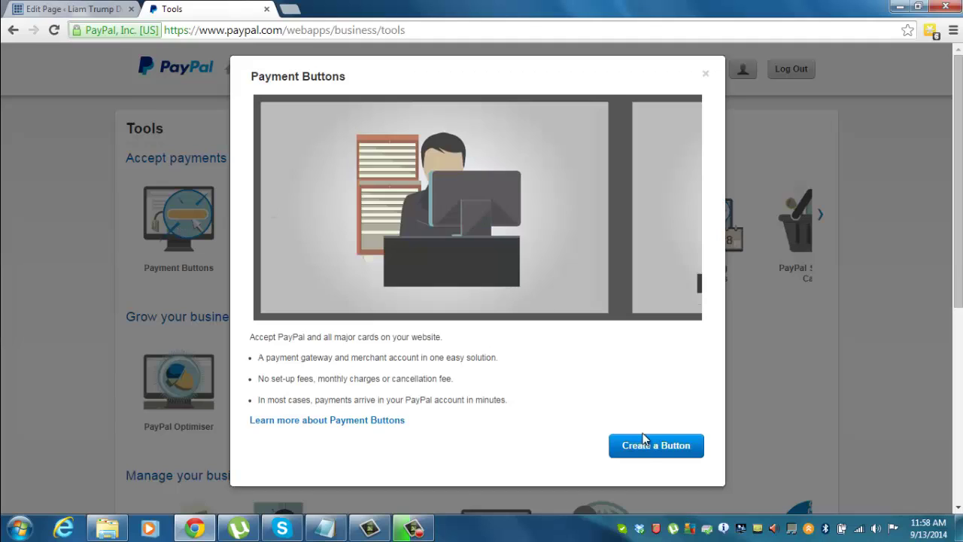
left_click(647, 448)
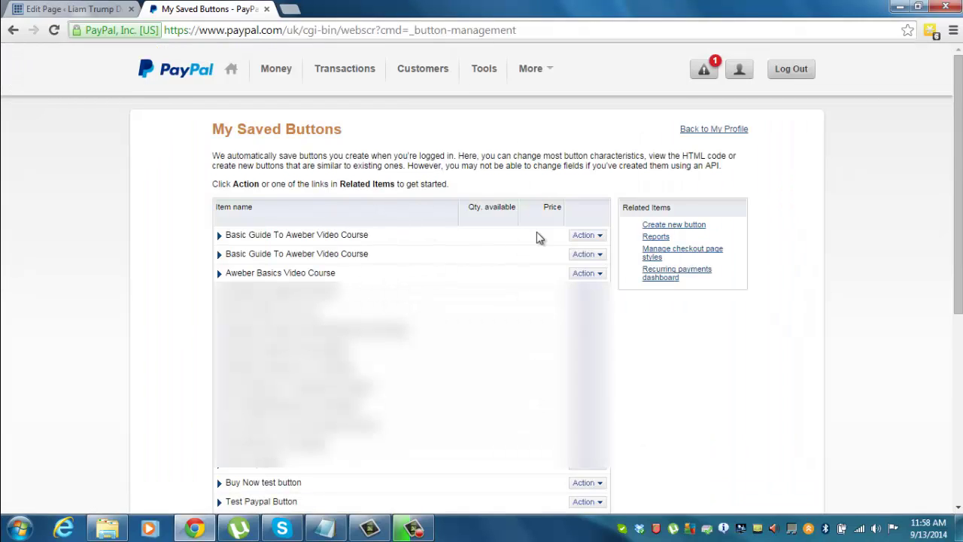
Start a new Buy Now button with item name 'Test Button'.
left_click(672, 225)
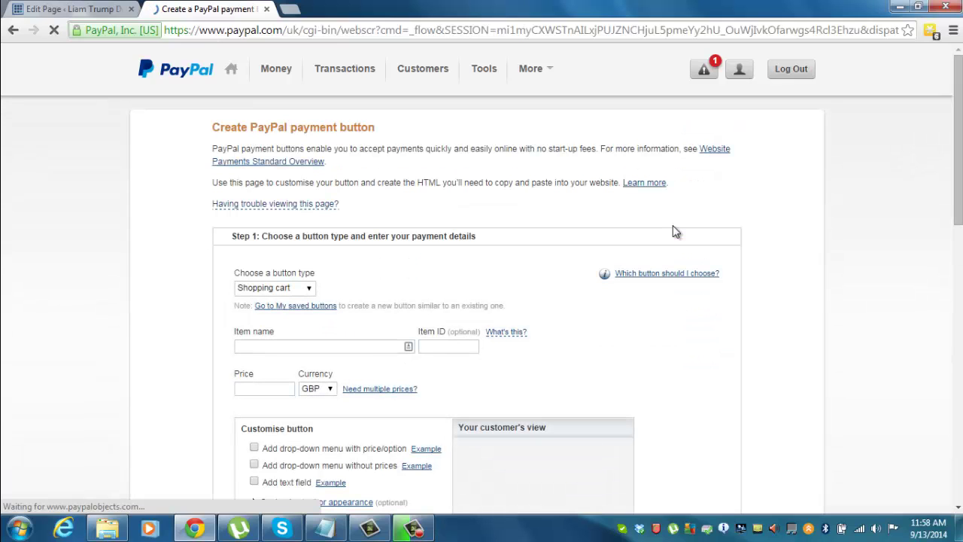
left_click(310, 291)
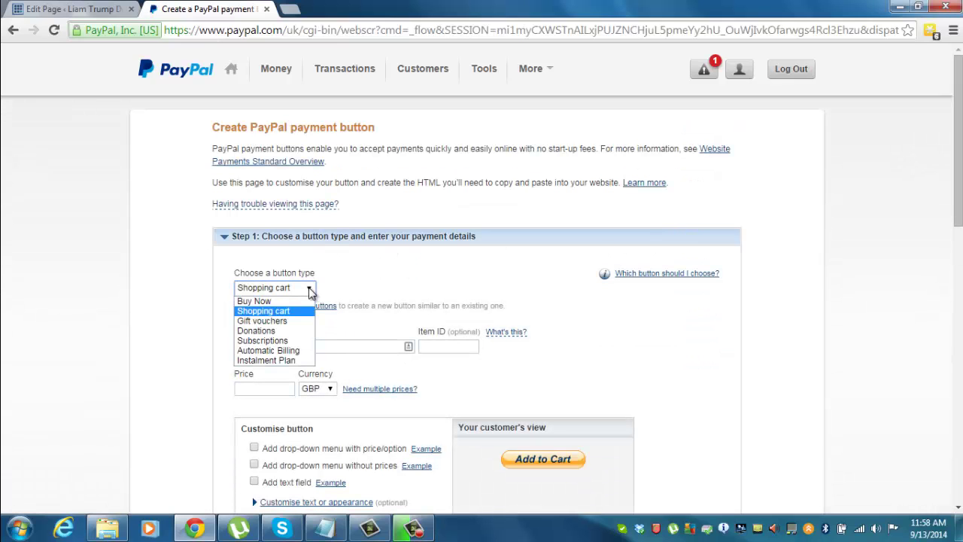
left_click(283, 301)
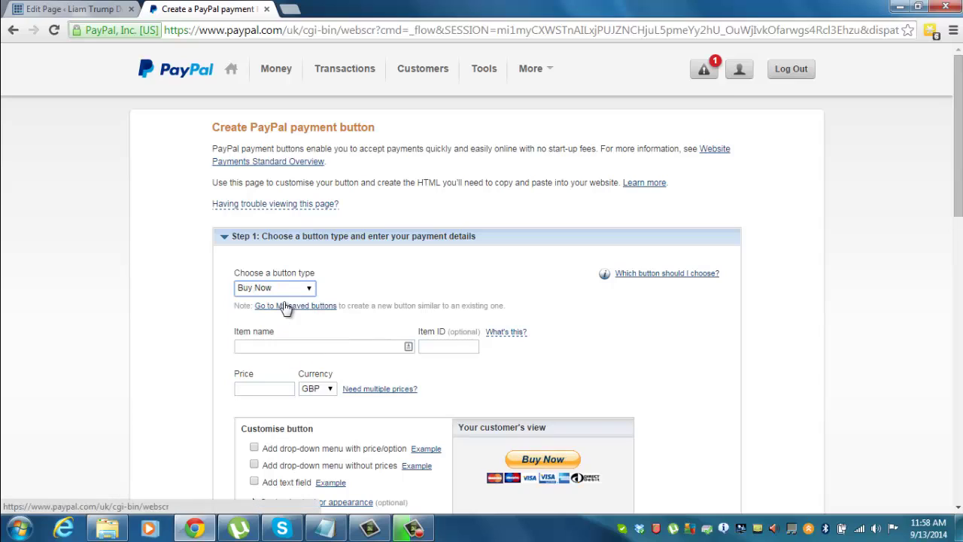
left_click(316, 347)
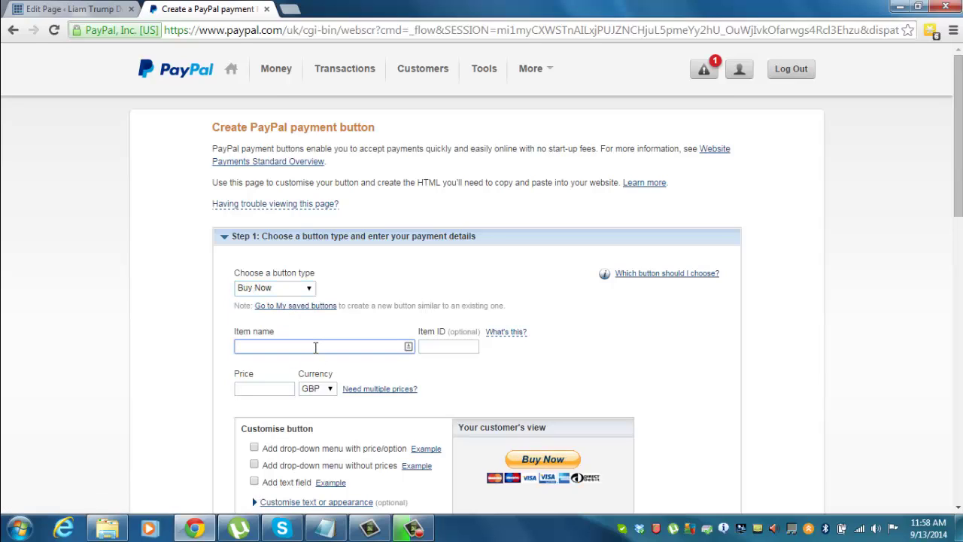
type("Test Button")
left_click(489, 367)
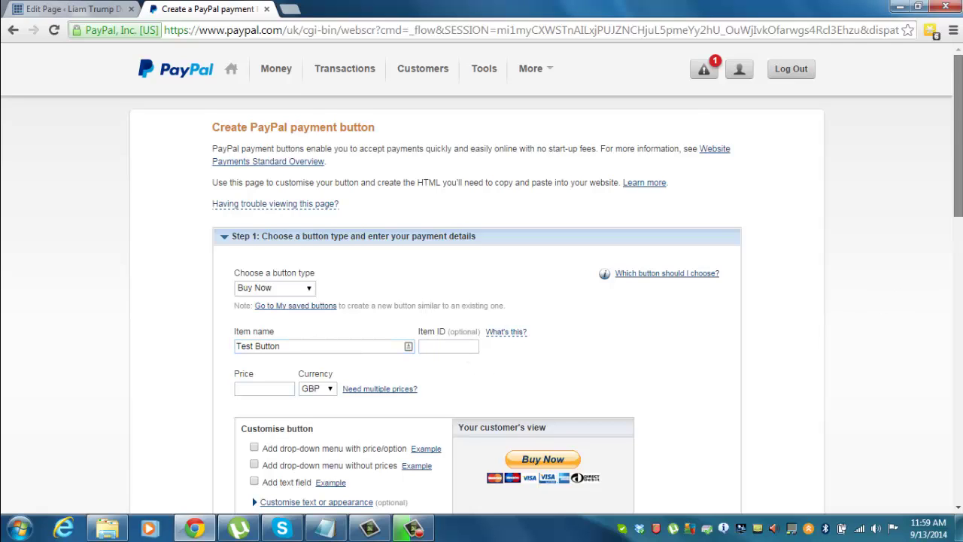
Set the button's price to 1 GBP and postage to 0.
scroll(252, 417, "down", 2)
left_click(257, 262)
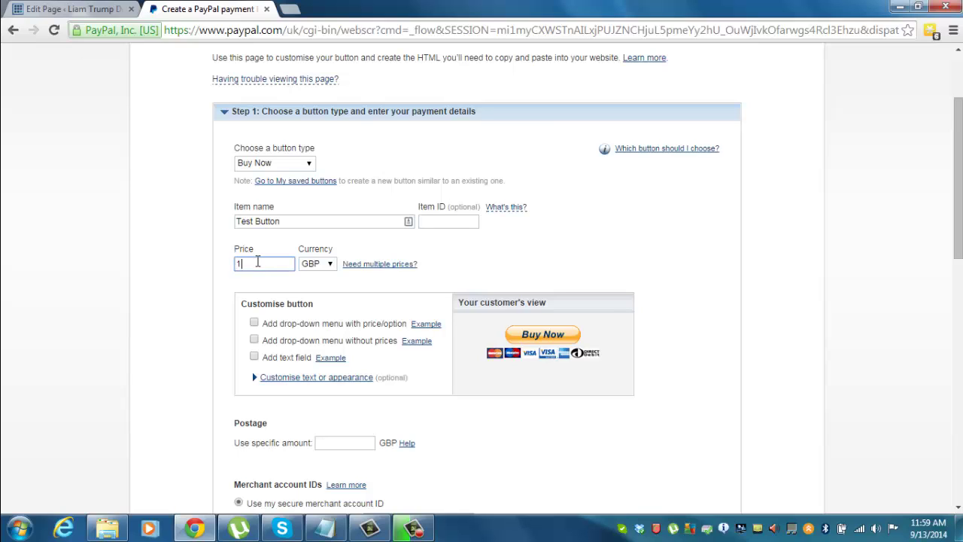
left_click(482, 250)
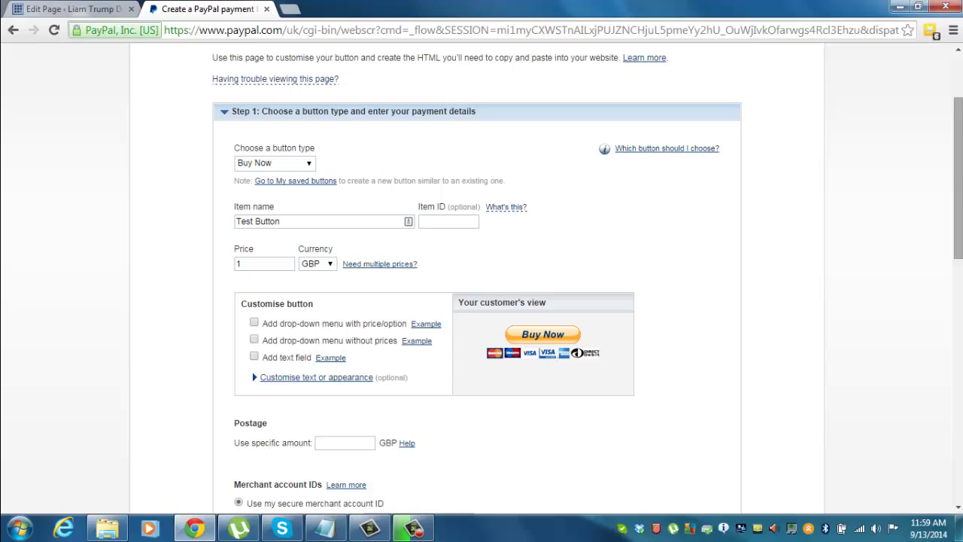
scroll(479, 293, "down", 1)
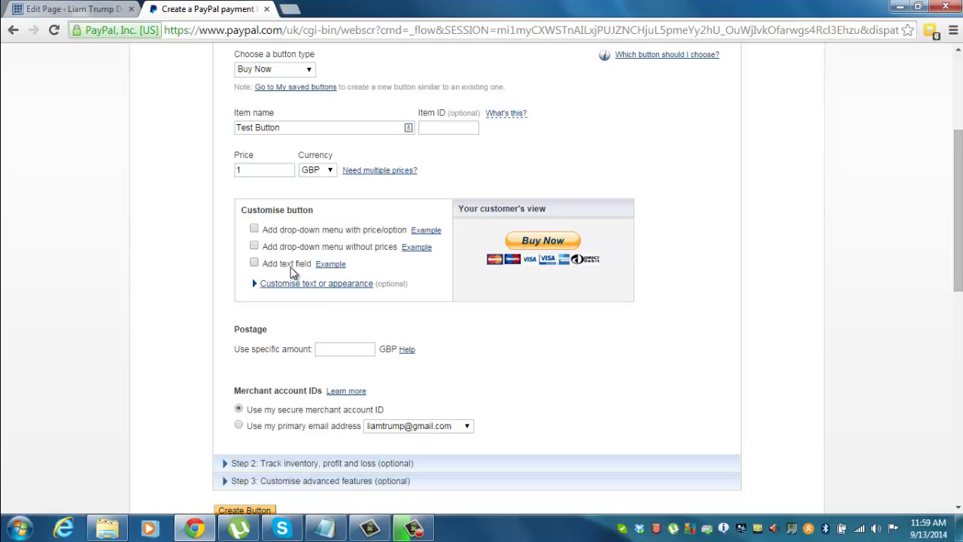
left_click(356, 349)
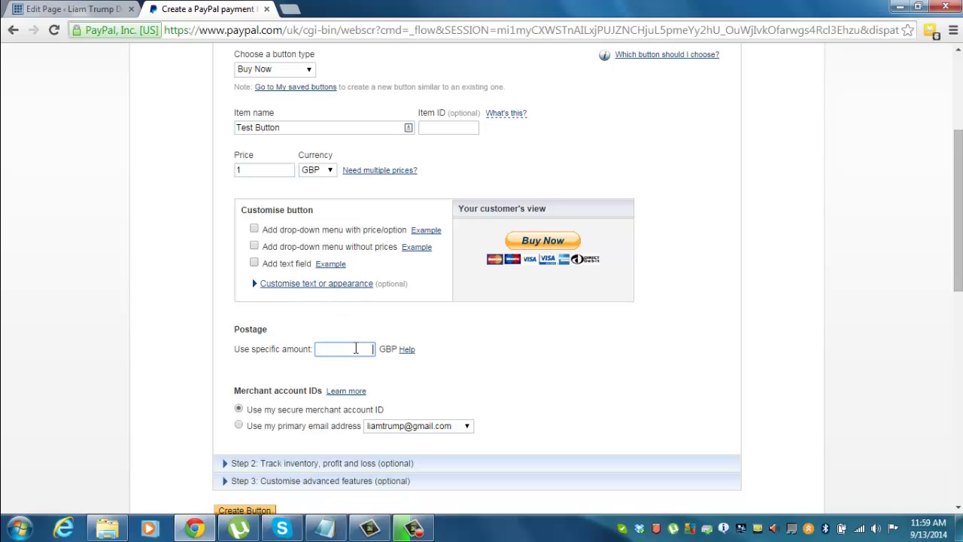
type("0")
left_click(524, 373)
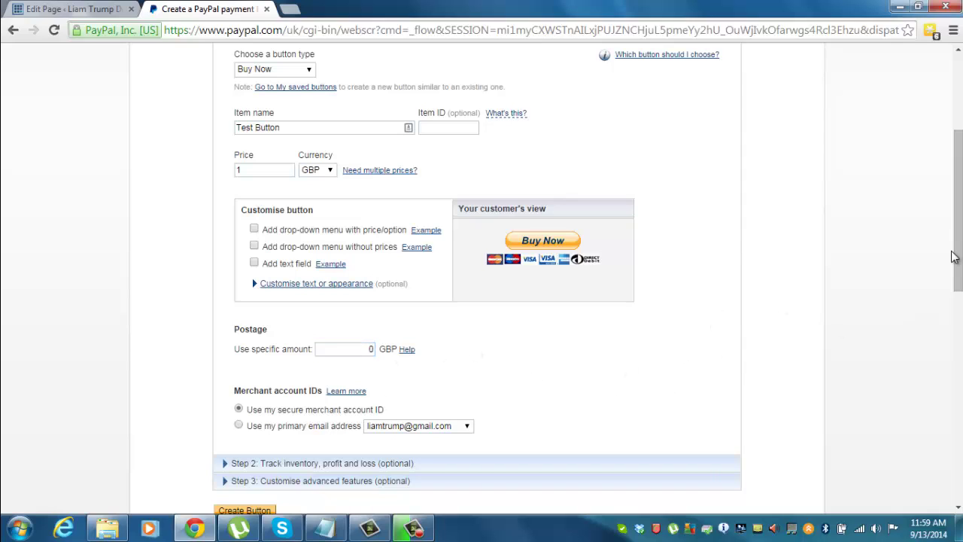
left_click_drag(955, 256, 955, 327)
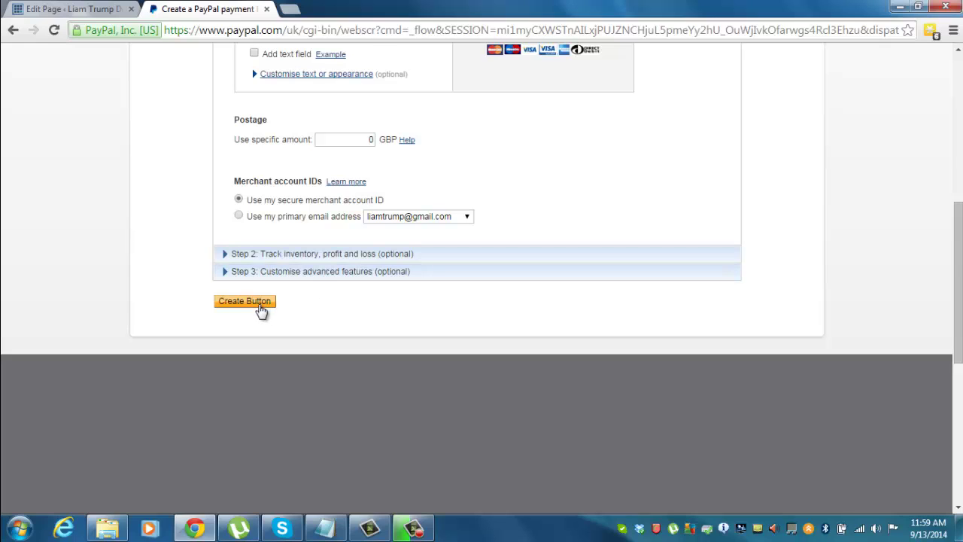
Create the Buy Now button and copy its generated HTML code.
left_click(245, 301)
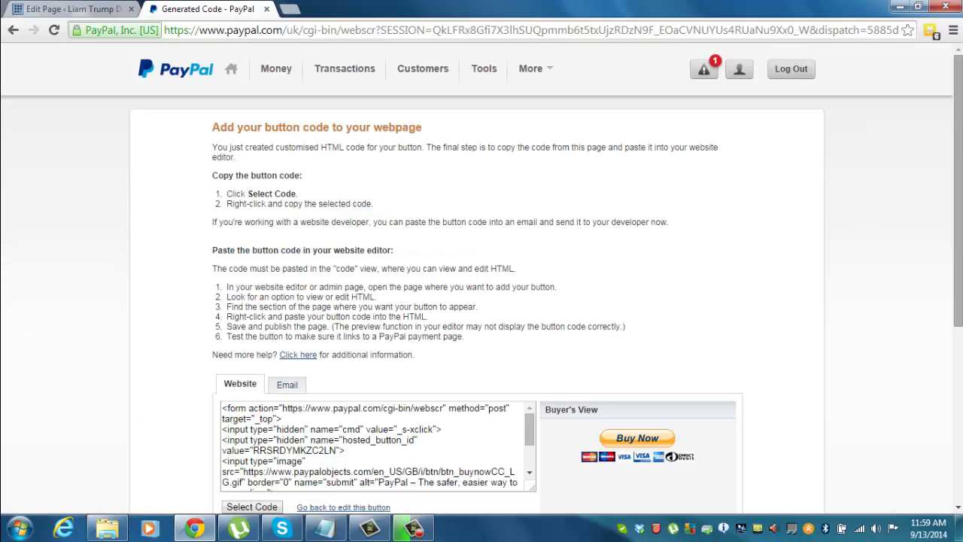
scroll(434, 274, "down", 3)
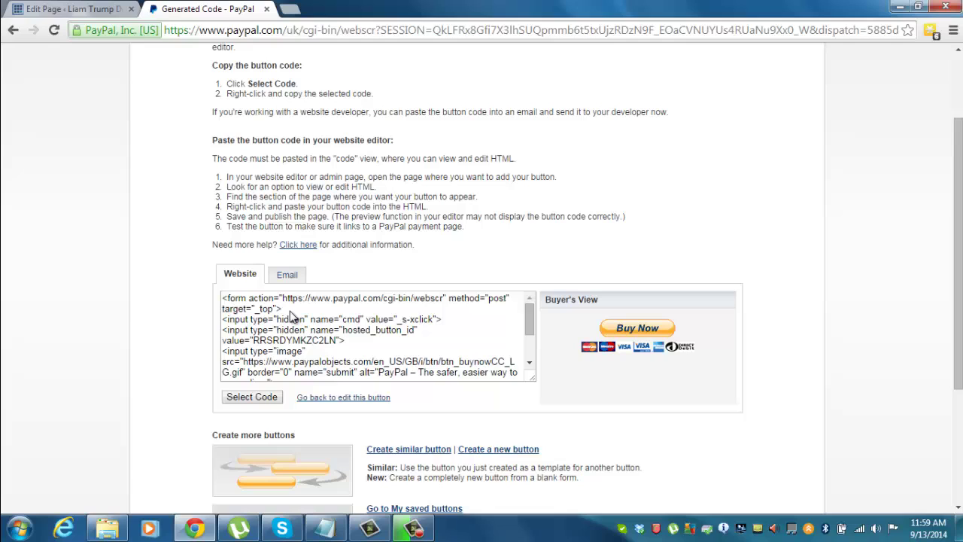
left_click(254, 396)
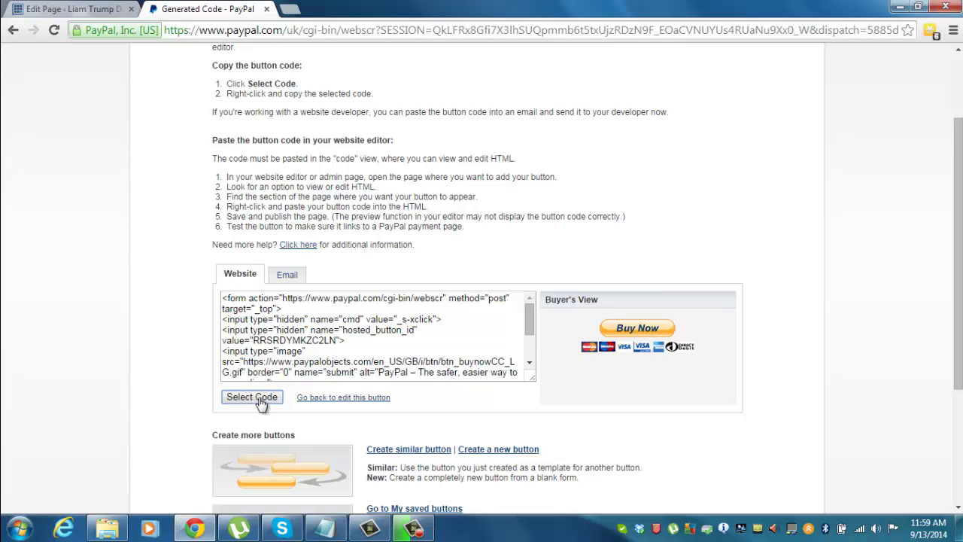
right_click(262, 348)
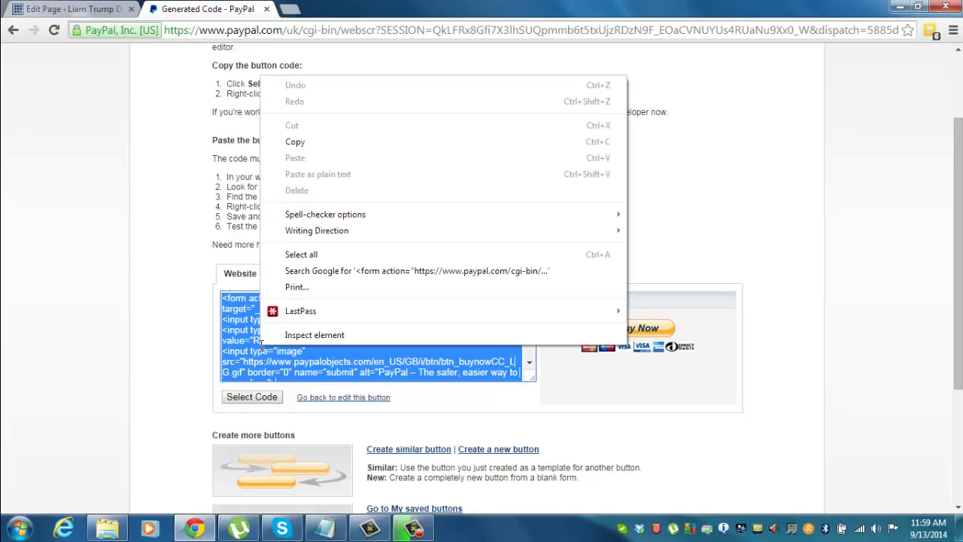
left_click(308, 142)
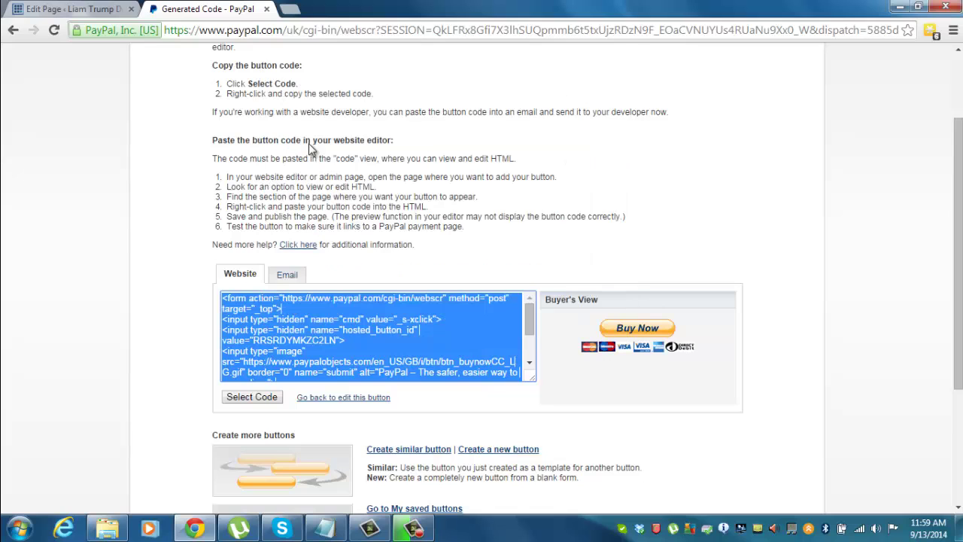
Paste the PayPal button HTML into Test Page's Text editor and publish the page.
left_click(60, 7)
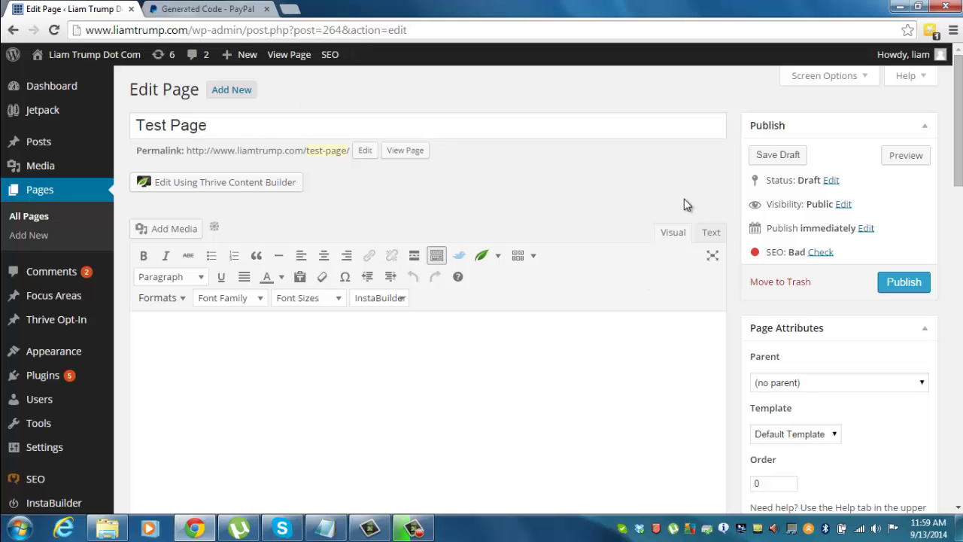
left_click(711, 233)
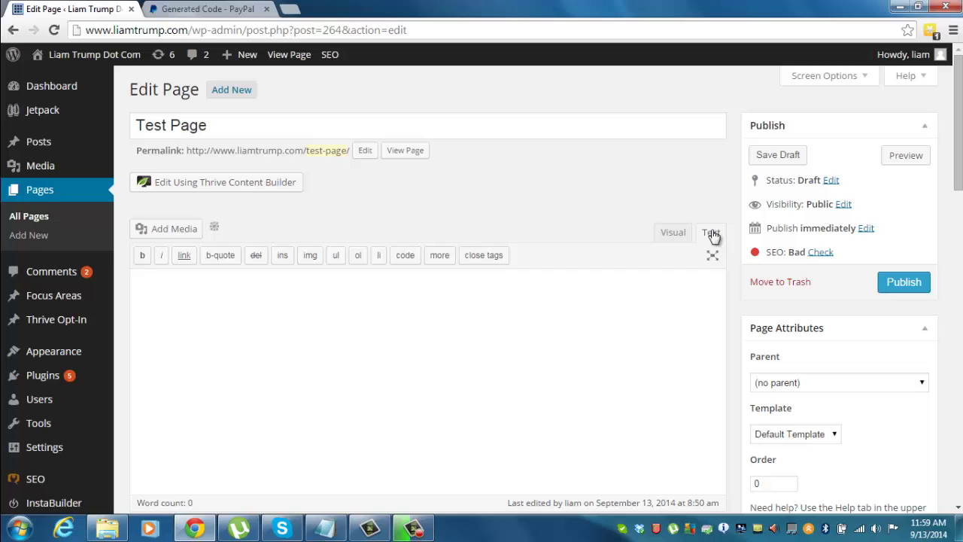
right_click(639, 332)
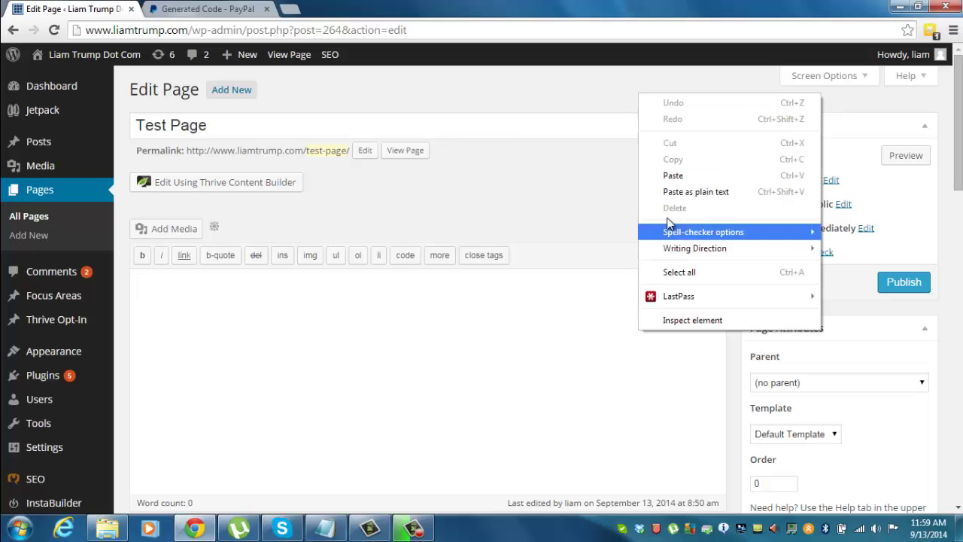
left_click(675, 178)
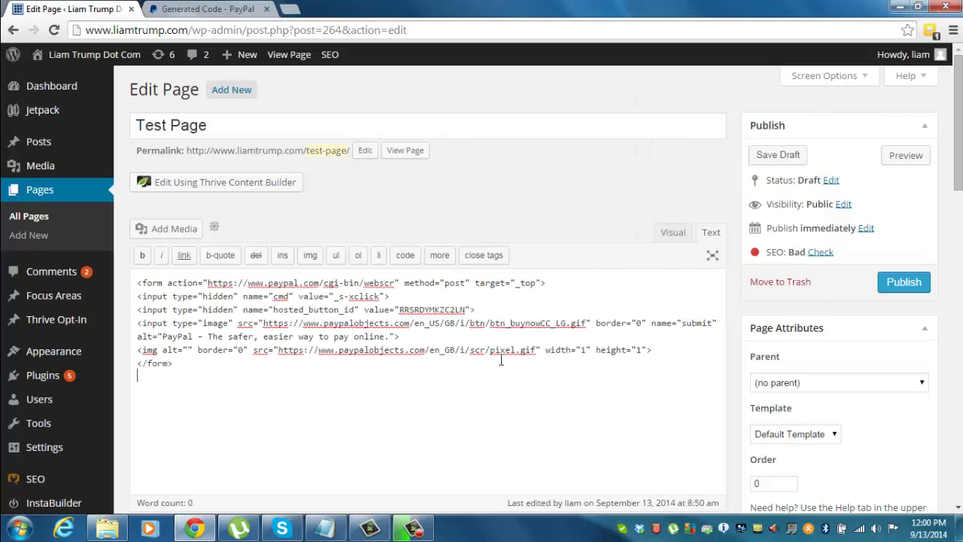
left_click(903, 282)
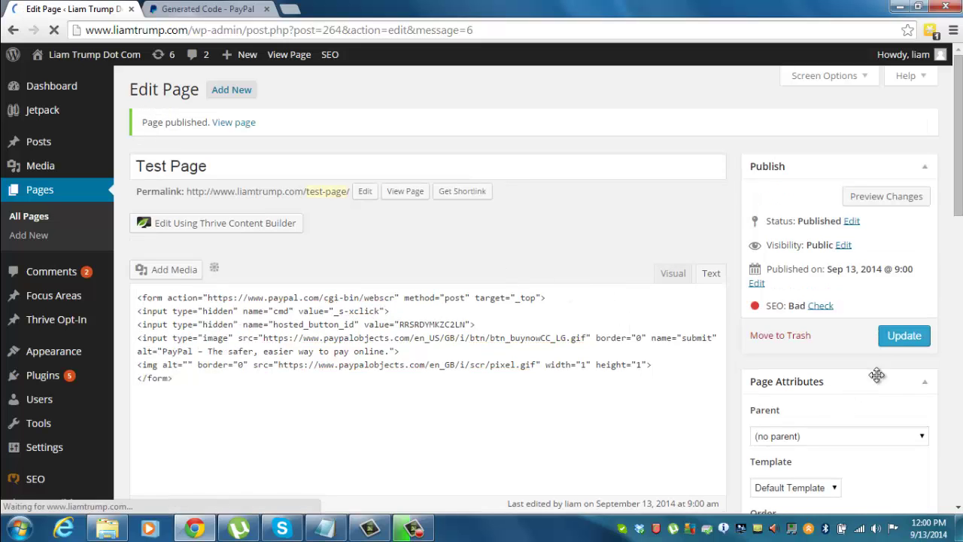
right_click(396, 201)
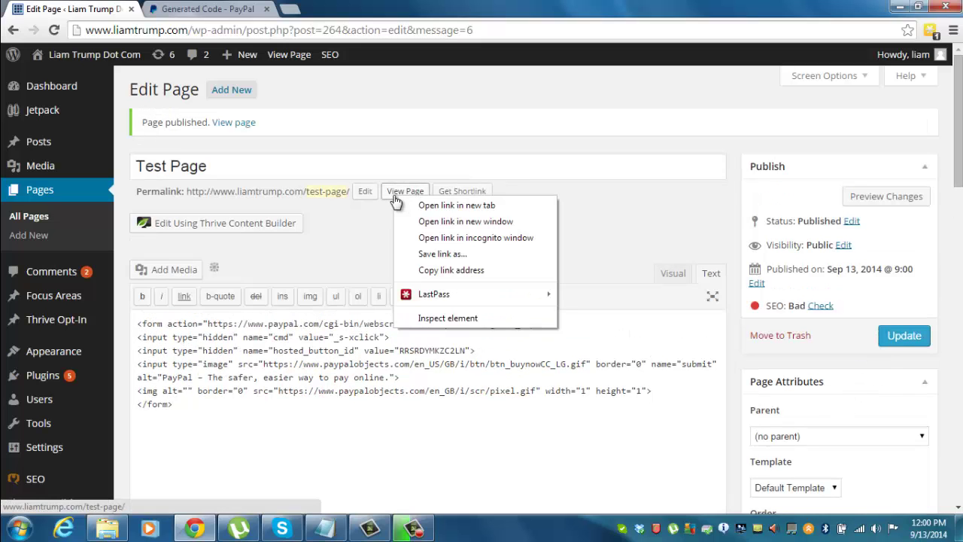
left_click(410, 205)
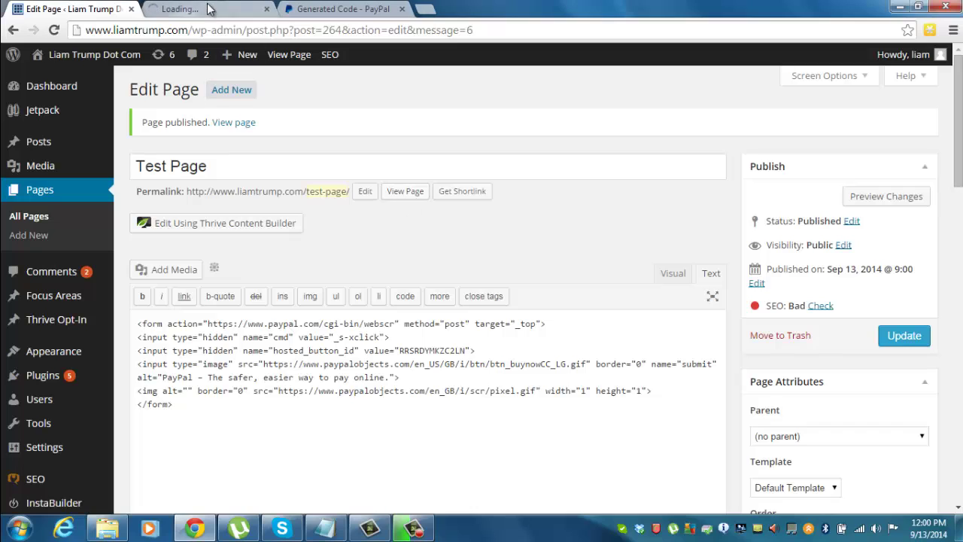
left_click(207, 9)
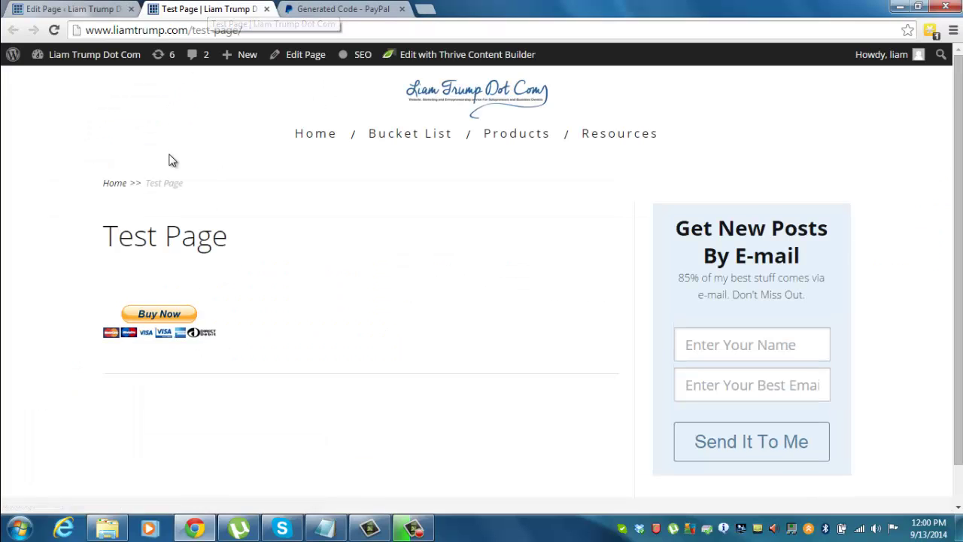
left_click(174, 317)
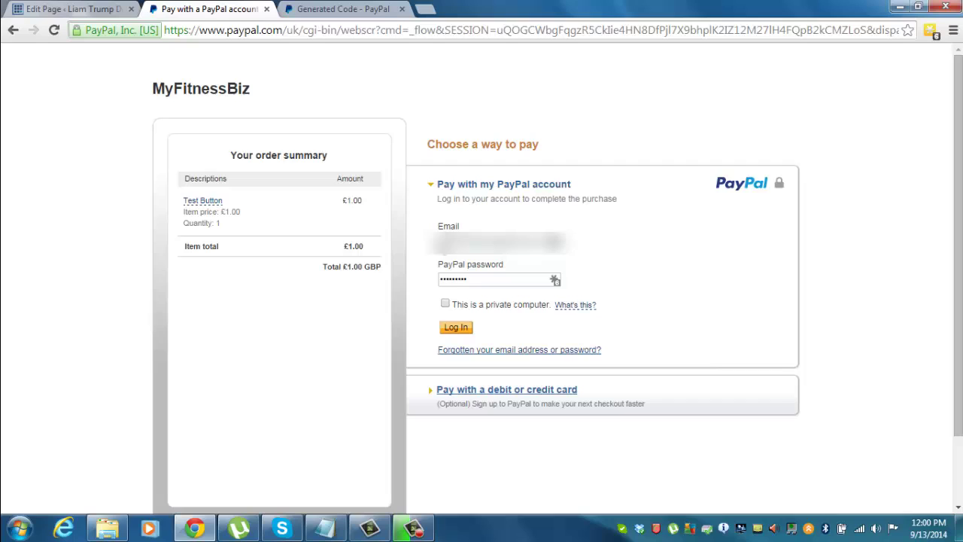
left_click(459, 284)
Close the checkout, switch the WordPress editor to Visual, and log back into PayPal.
left_click(266, 9)
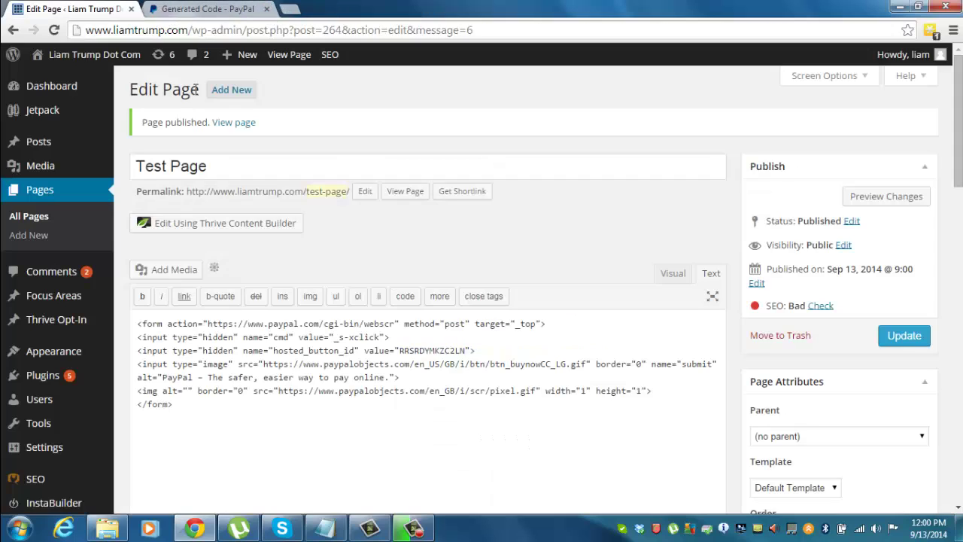
left_click(677, 273)
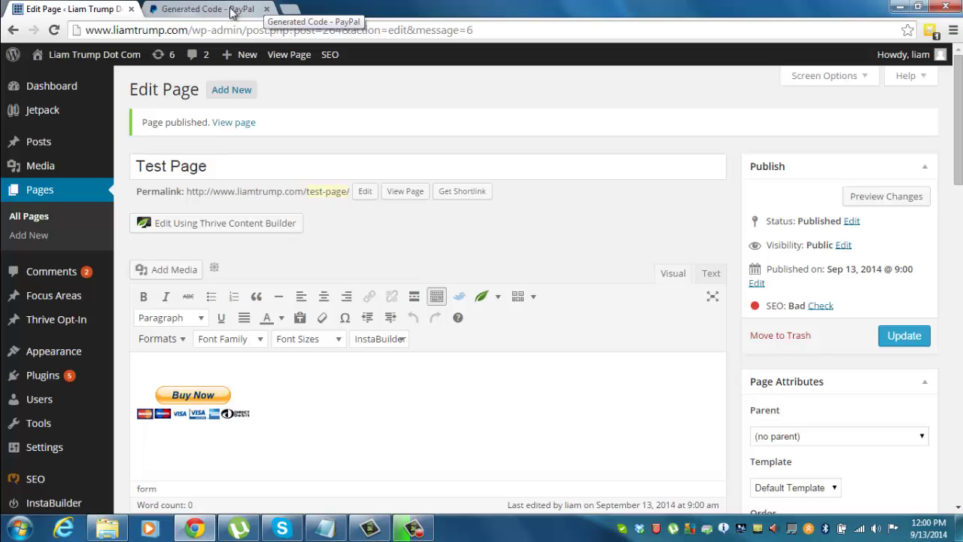
left_click(231, 13)
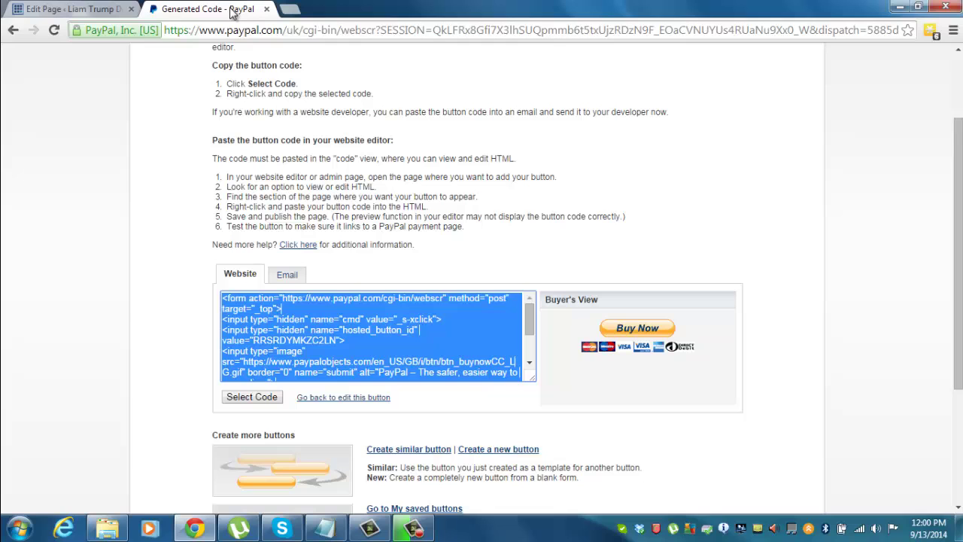
scroll(481, 286, "up", 3)
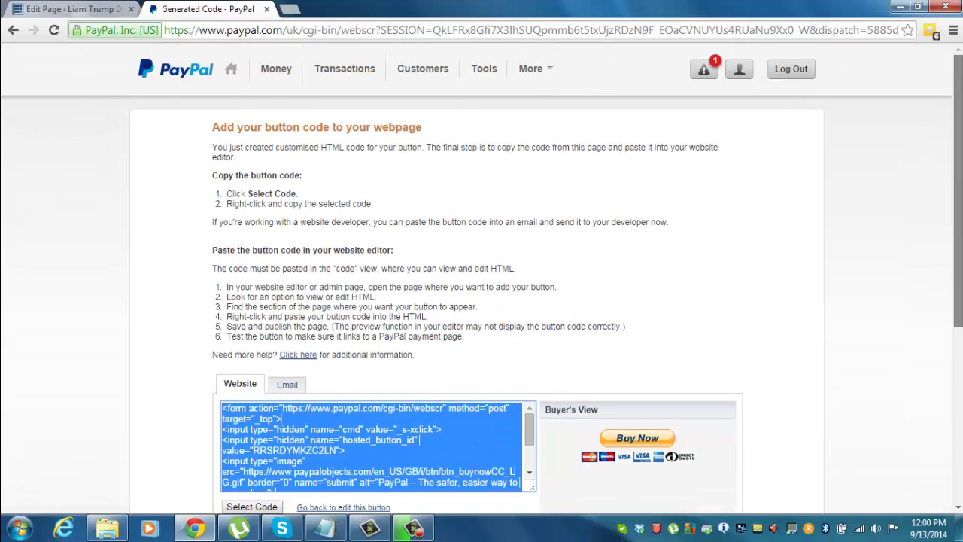
left_click(168, 70)
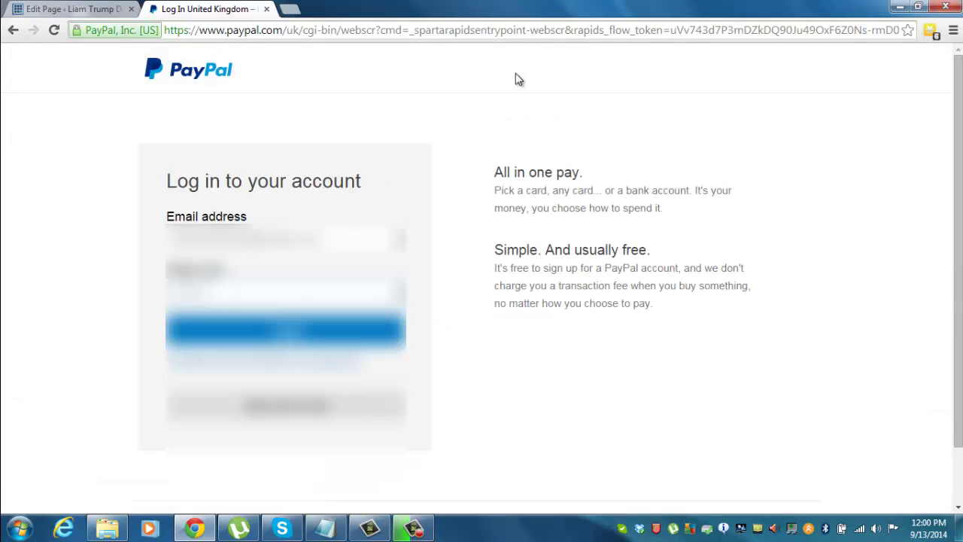
left_click(407, 248)
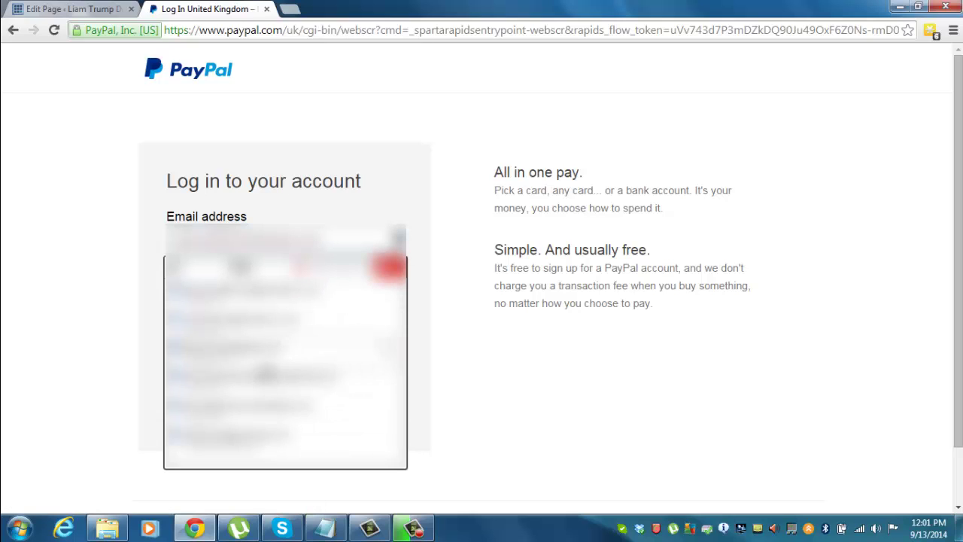
left_click(266, 368)
left_click(286, 329)
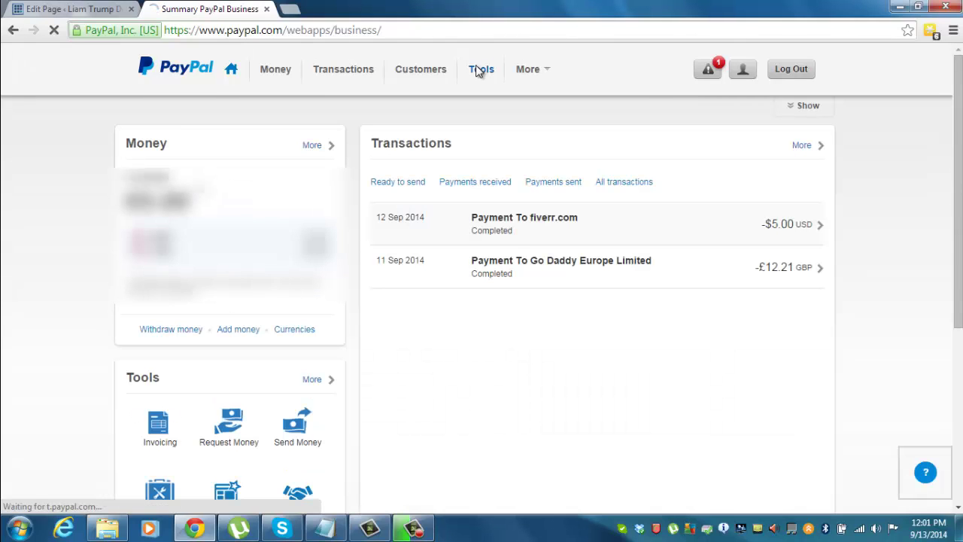
Return to My Saved Buttons and expand Test Button's details and Action menu.
left_click(478, 70)
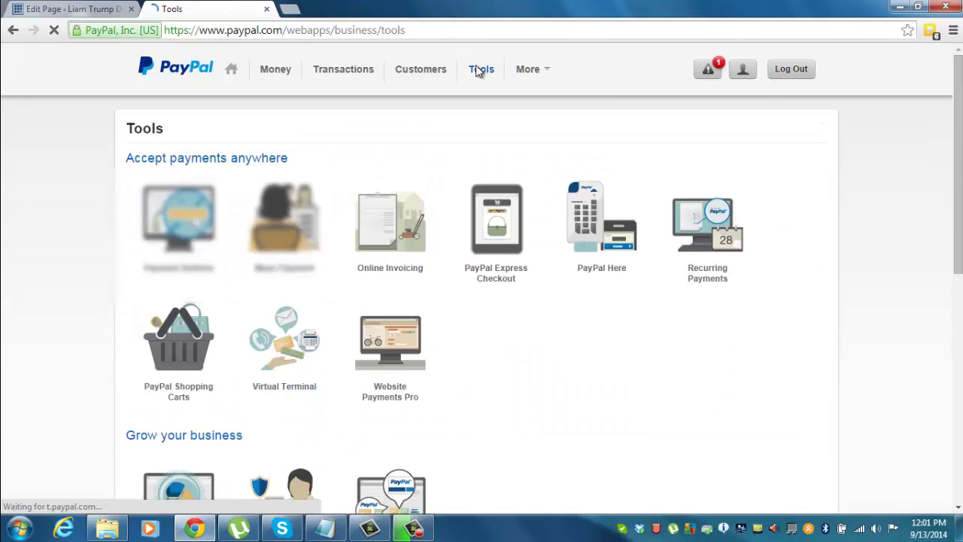
left_click(156, 238)
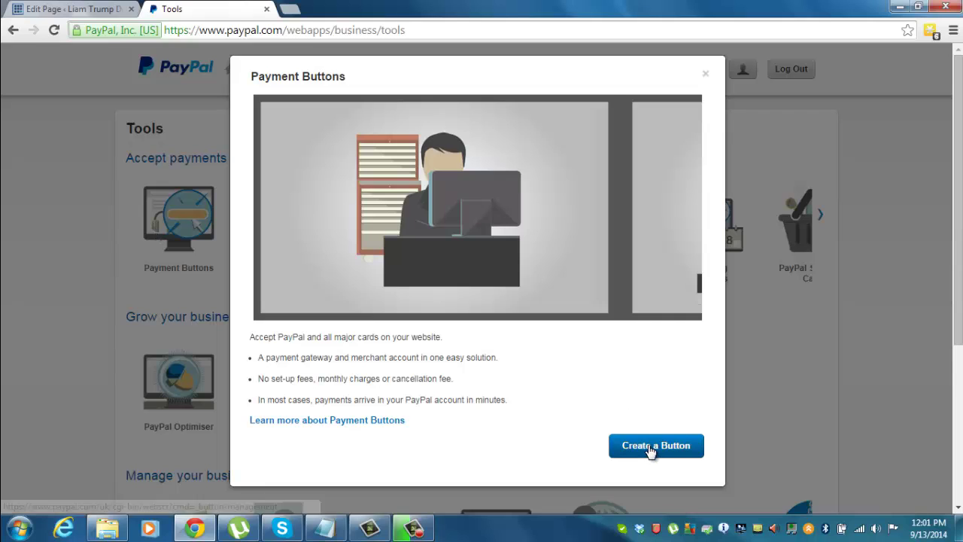
left_click(651, 449)
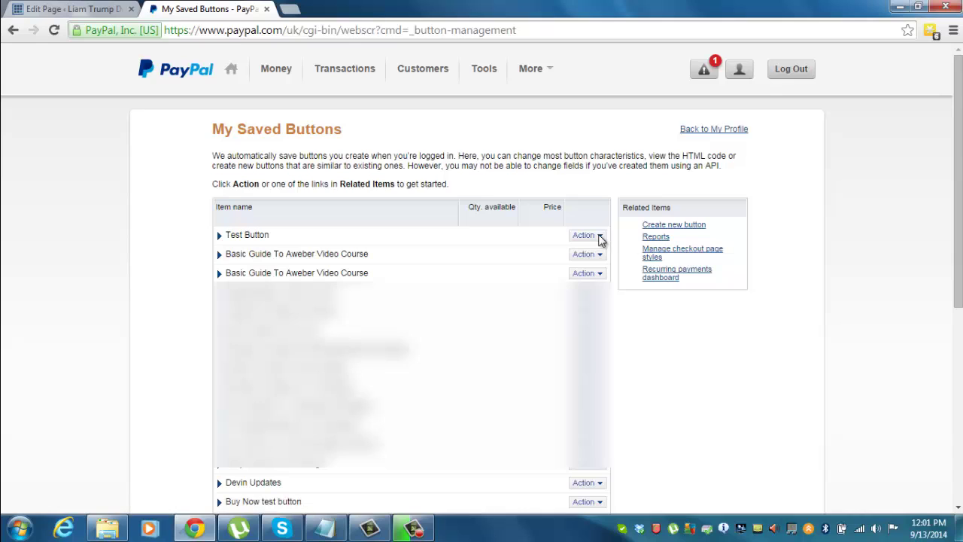
left_click(600, 235)
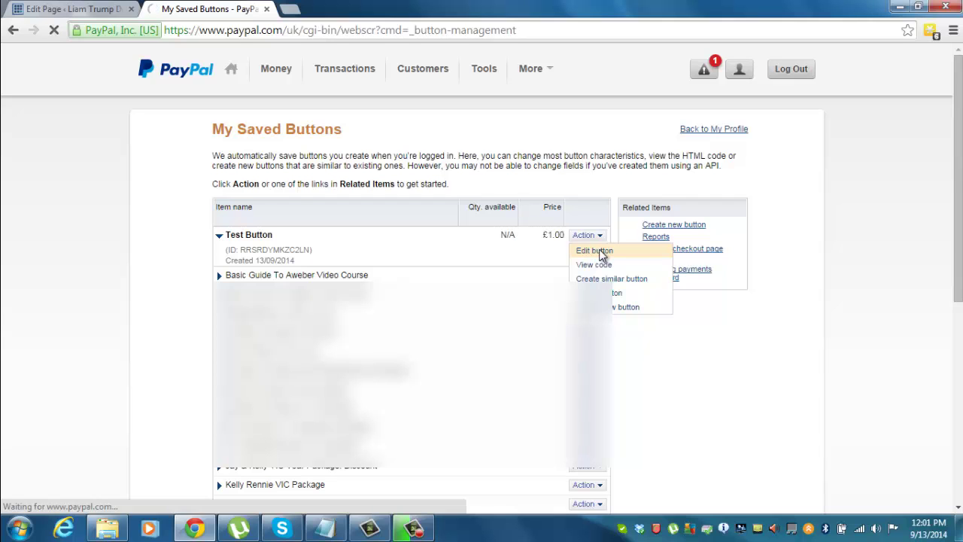
Edit Test Button's price to 10.00 GBP and save the changes.
left_click(602, 252)
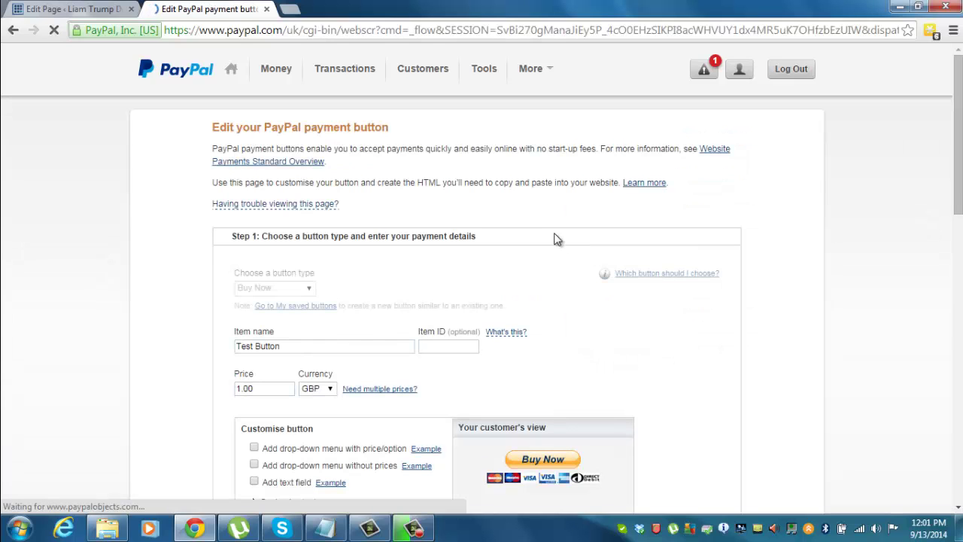
scroll(452, 339, "down", 1)
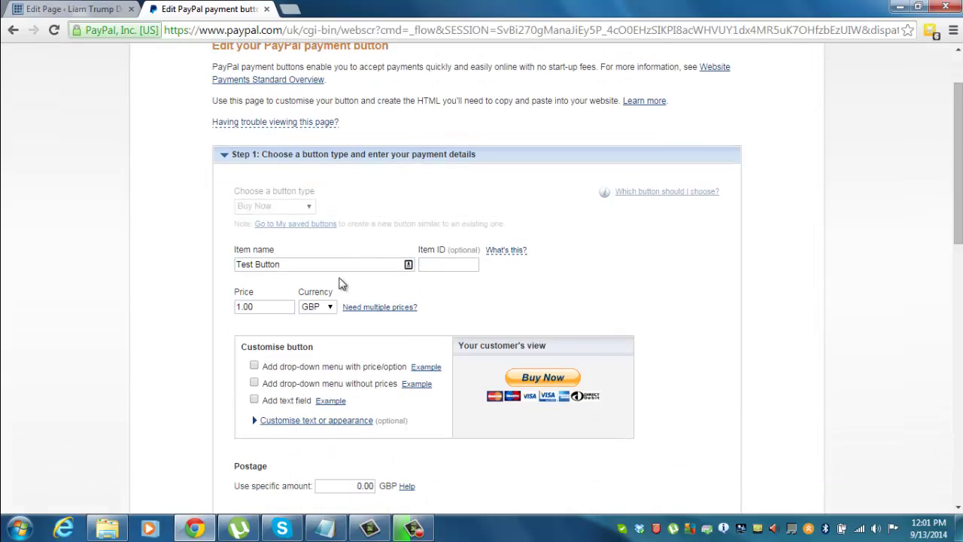
left_click(240, 309)
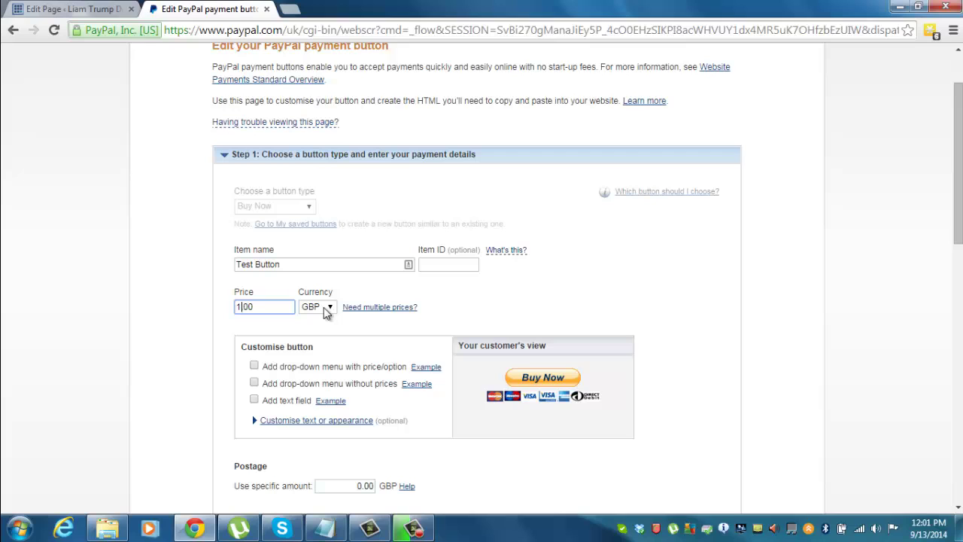
type("0")
left_click_drag(958, 165, 958, 283)
left_click(267, 308)
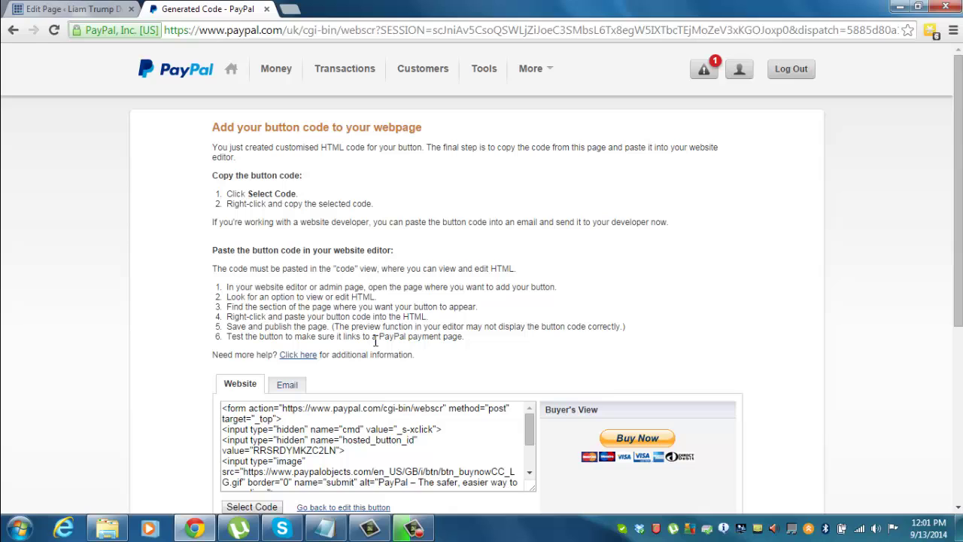
Open the live Test Page in a new tab, reload it, and test Buy Now's £10.00 checkout.
left_click(66, 9)
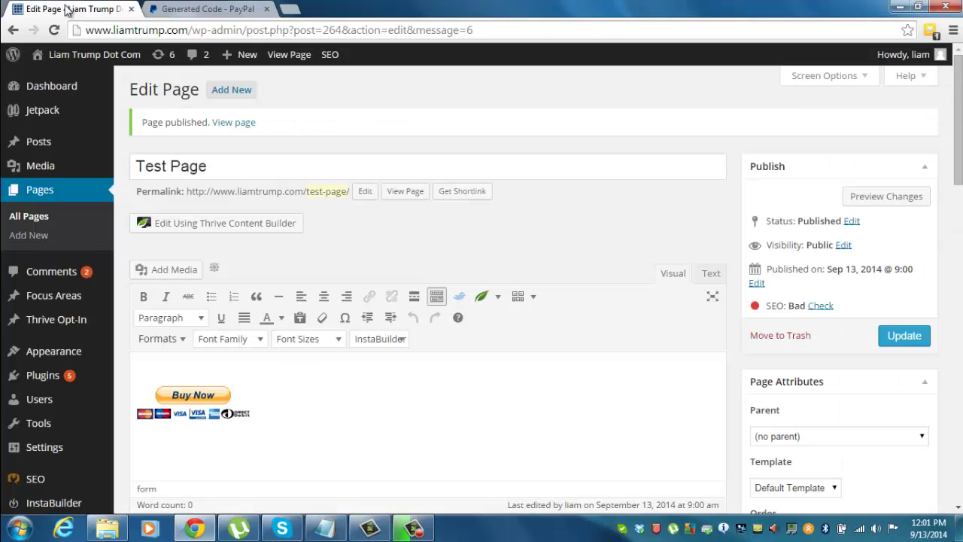
right_click(401, 197)
left_click(436, 216)
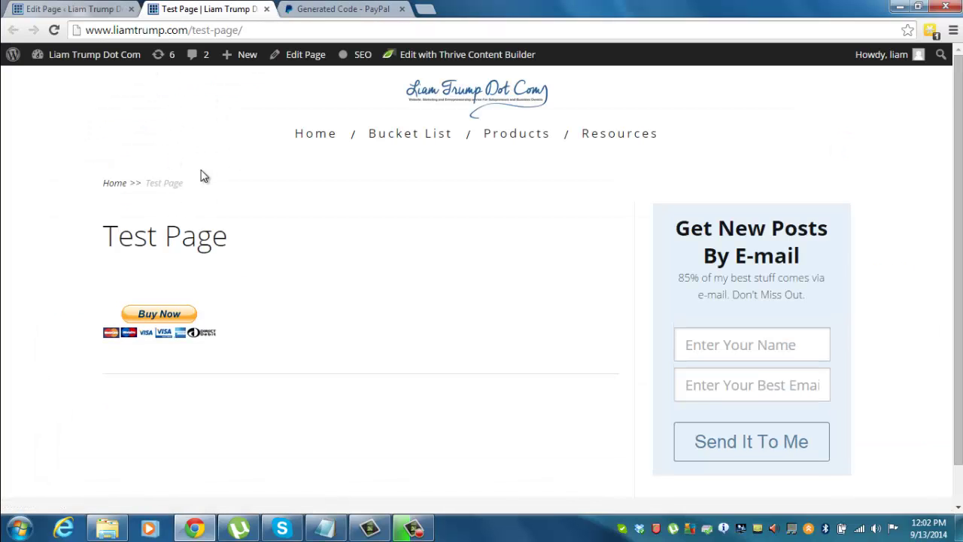
left_click(54, 30)
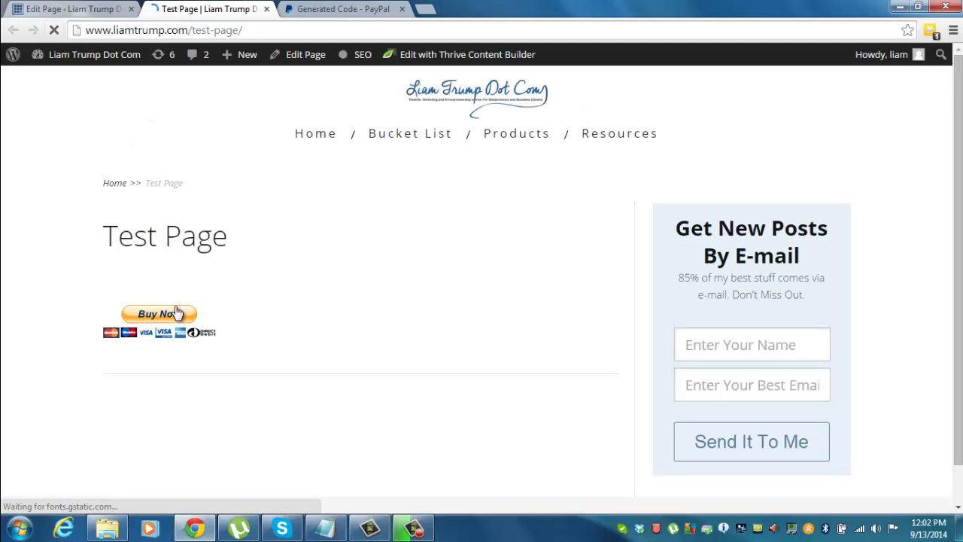
left_click(176, 315)
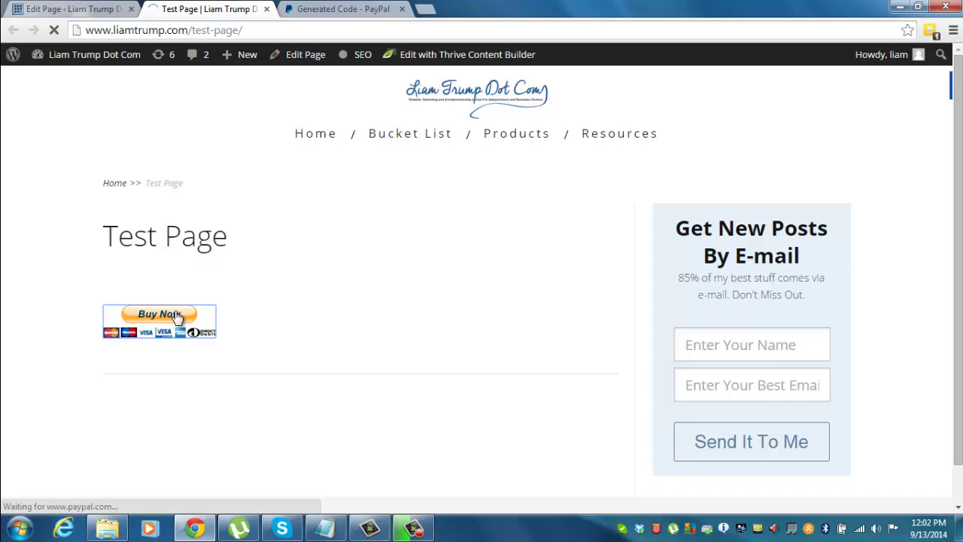